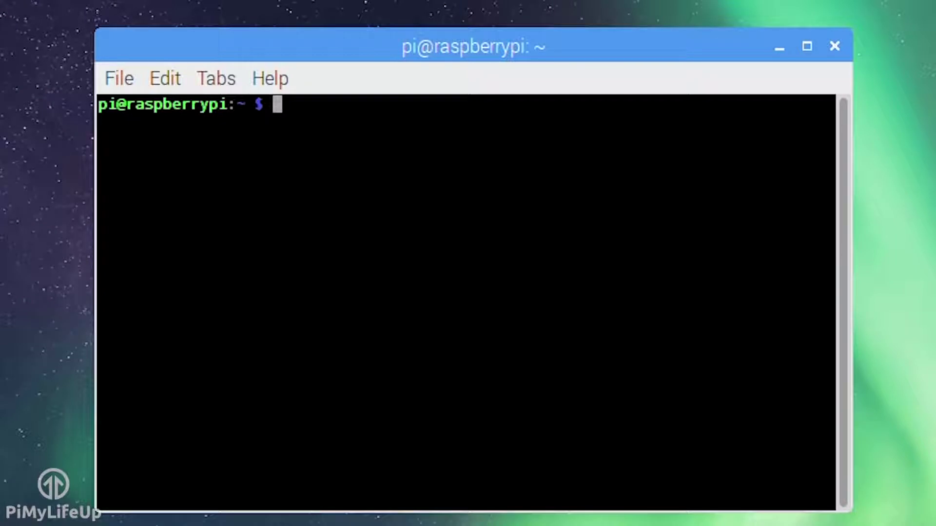
Step: Download exagear-desktop-rpi3.tar.gz from downloads.eltechs.com with wget and enter the tar -xvzpf extraction command
{"action": "type", "text": "wget http://downloads.eltechs.com/exagear-deslt"}
{"action": "key", "text": "BackSpace"}
{"action": "key", "text": "BackSpace"}
{"action": "type", "text": "ktop-v-1-5/exagear-desktop-rpi3.tar.gz"}
{"action": "key", "text": "Return"}
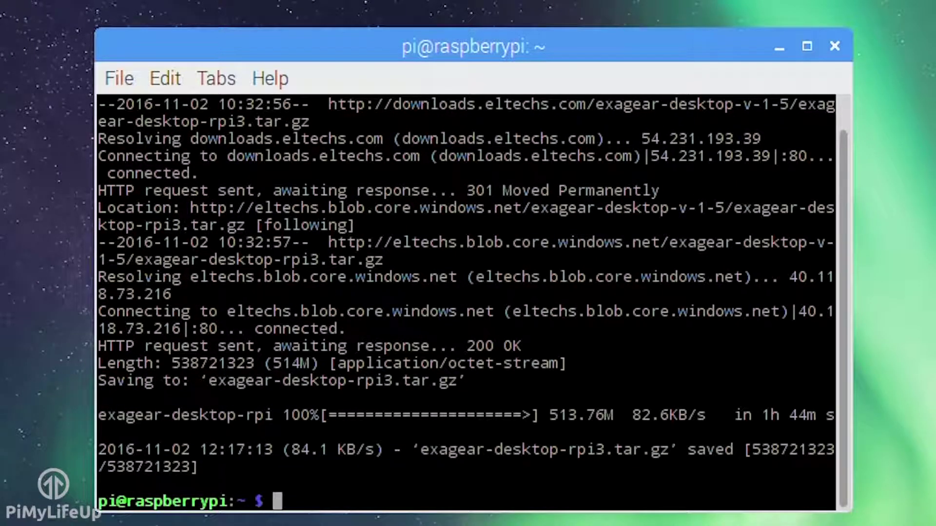
{"action": "type", "text": "tar -xvzpf exagear-desktop-rpi3.tar.gz"}
Step: Extract exagear-desktop-rpi3.tar.gz and move the .key licence file from ~/Desktop to the home folder
{"action": "key", "text": "Return"}
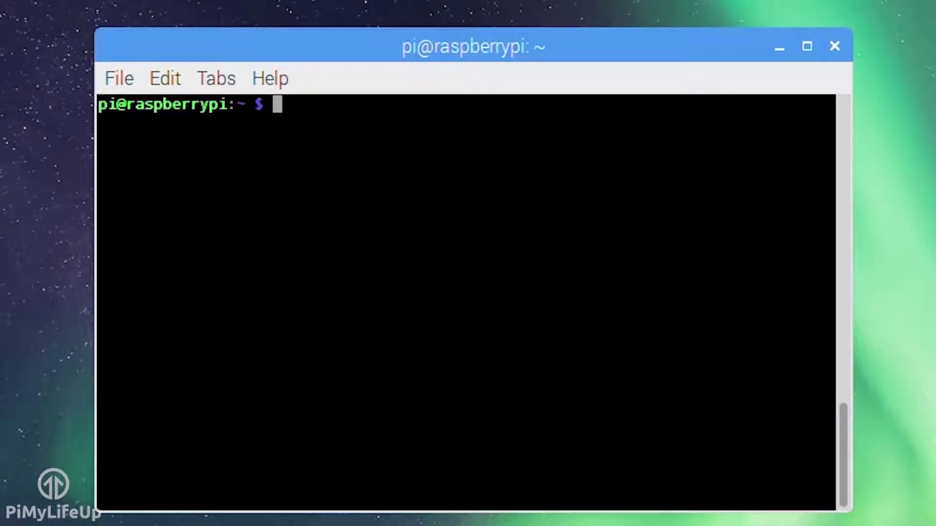
{"action": "key", "text": "Return"}
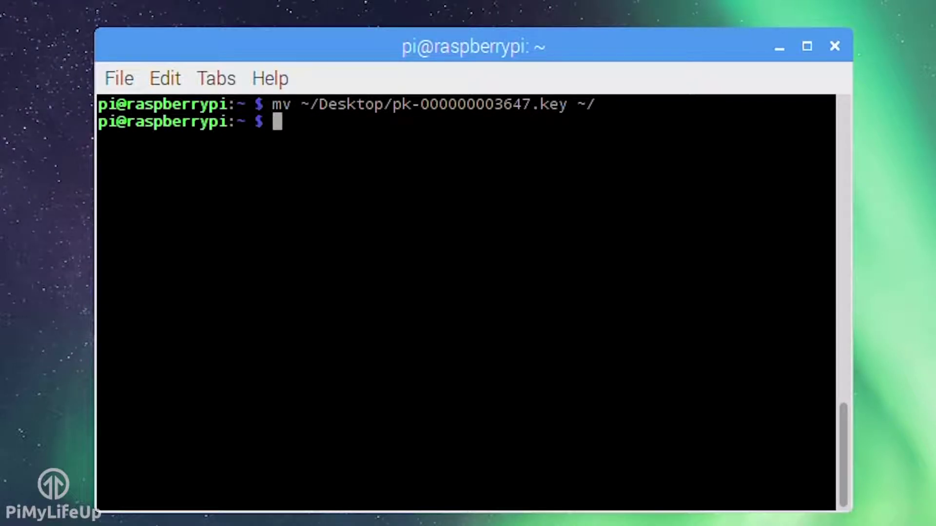
Step: Make install-exagear.sh executable with chmod +x
{"action": "type", "text": "chmod"}
{"action": "type", "text": "+x ./ins"}
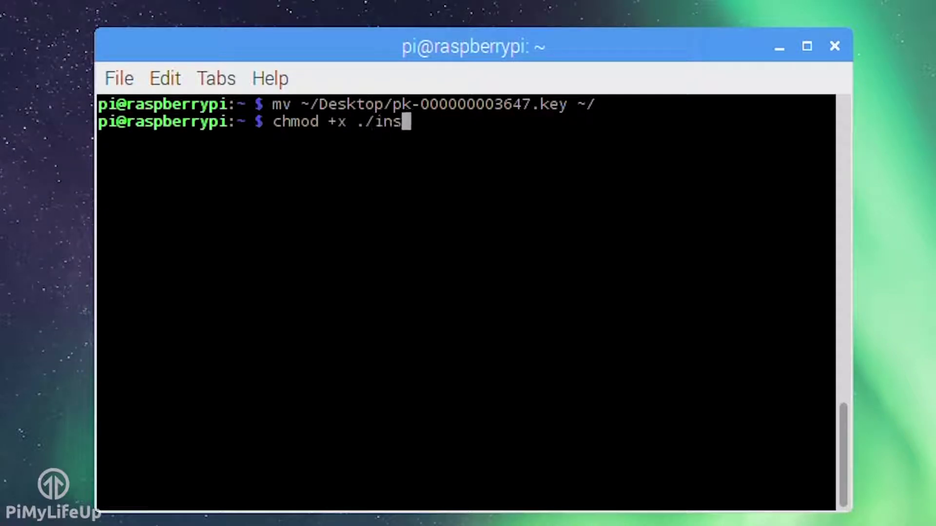
{"action": "type", "text": "tall-exagear.sh"}
{"action": "key", "text": "Return"}
Step: Install ExaGear with sudo ./install-exagear.sh and start the exagear guest shell
{"action": "type", "text": "sudo ./install-exagear.sh"}
{"action": "key", "text": "Return"}
{"action": "type", "text": "exagear"}
{"action": "key", "text": "Return"}
Step: Exit the guest shell, then compare arch output on the host and inside exagear (i686)
{"action": "type", "text": "exit"}
{"action": "key", "text": "Return"}
{"action": "type", "text": "sudo ./install-exagear.sh ubuntu"}
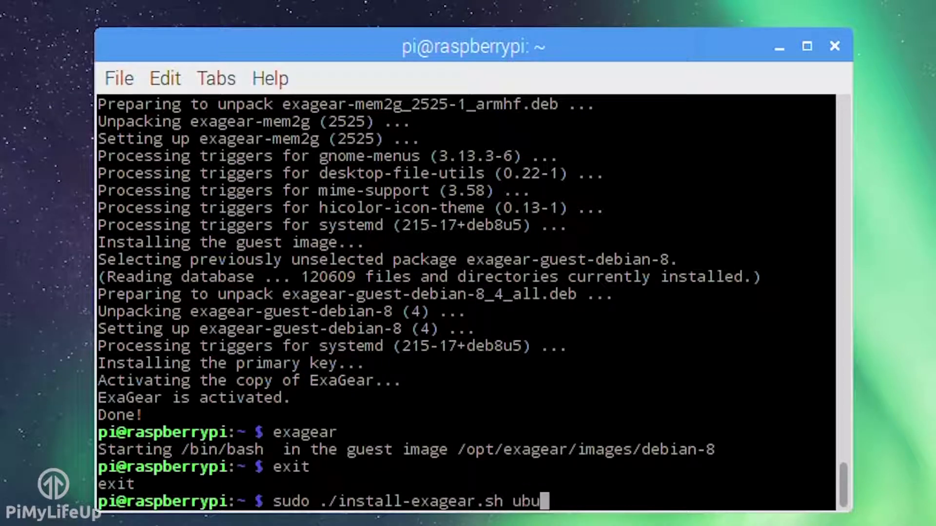
{"action": "type", "text": "-1404"}
{"action": "key", "text": "BackSpace"}
{"action": "key", "text": "BackSpace"}
{"action": "key", "text": "BackSpace"}
{"action": "key", "text": "BackSpace"}
{"action": "key", "text": "BackSpace"}
{"action": "key", "text": "BackSpace"}
{"action": "key", "text": "BackSpace"}
{"action": "key", "text": "BackSpace"}
{"action": "key", "text": "BackSpace"}
{"action": "key", "text": "BackSpace"}
{"action": "key", "text": "BackSpace"}
{"action": "key", "text": "BackSpace"}
{"action": "key", "text": "BackSpace"}
{"action": "key", "text": "BackSpace"}
{"action": "key", "text": "BackSpace"}
{"action": "key", "text": "BackSpace"}
{"action": "key", "text": "BackSpace"}
{"action": "key", "text": "BackSpace"}
{"action": "key", "text": "BackSpace"}
{"action": "key", "text": "BackSpace"}
{"action": "key", "text": "BackSpace"}
{"action": "type", "text": "arch"}
{"action": "key", "text": "Return"}
{"action": "type", "text": "exagear"}
{"action": "key", "text": "Return"}
{"action": "type", "text": "arch"}
{"action": "key", "text": "Return"}
Step: Clear the screen, run sudo apt-get update and upgrade answering Y, then clear again
{"action": "type", "text": "clear"}
{"action": "key", "text": "Return"}
{"action": "type", "text": "sudo apt-get update"}
{"action": "key", "text": "Return"}
{"action": "type", "text": "sudo apt-get upgrade"}
{"action": "key", "text": "Return"}
{"action": "type", "text": "Y"}
{"action": "key", "text": "Return"}
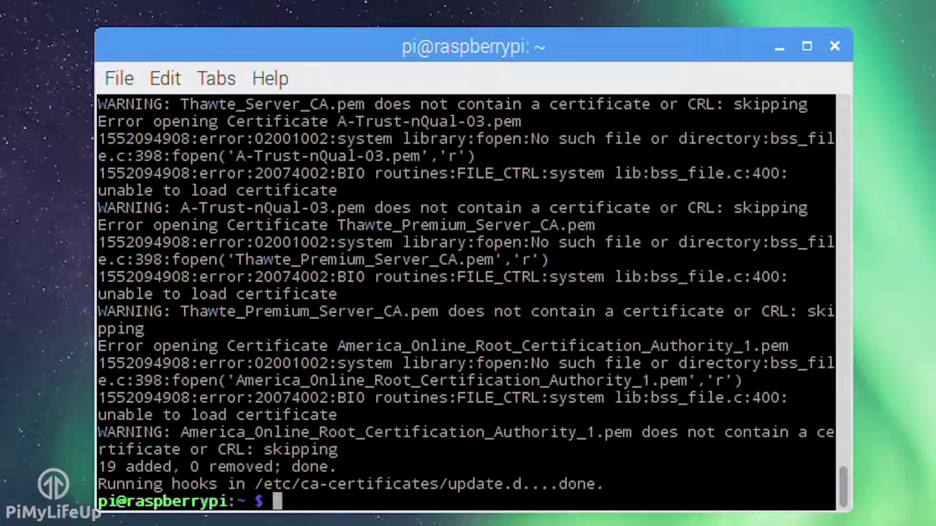
{"action": "type", "text": "clear"}
{"action": "key", "text": "Return"}
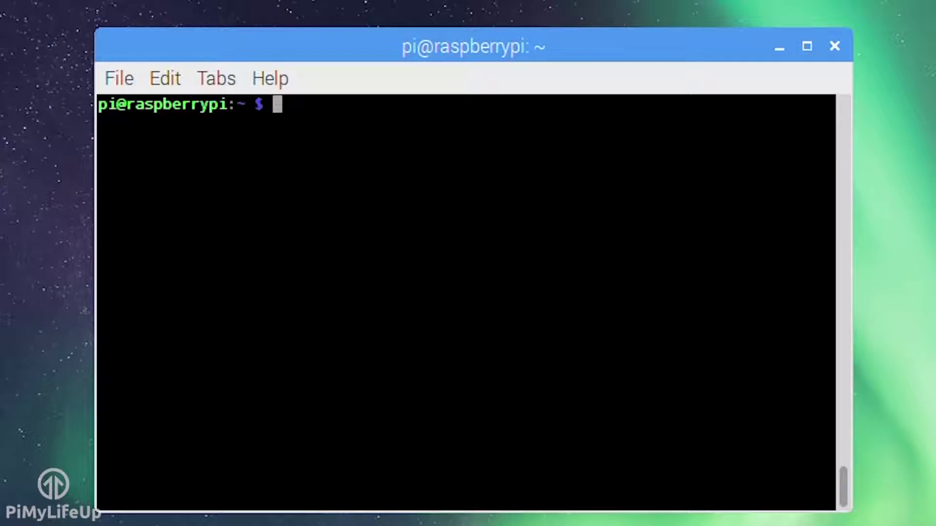
Step: Install wget and libgtk2.0-0 with apt-get, confirming with Y, then clear the terminal
{"action": "type", "text": "sudo apt-get install wget libgtk2.0-0"}
{"action": "key", "text": "Return"}
{"action": "type", "text": "Y"}
{"action": "key", "text": "Return"}
{"action": "type", "text": "clear"}
{"action": "key", "text": "Return"}
Step: Download sublime-text_build-3126_i386.deb with wget and begin the sudo dpkg -i install command
{"action": "type", "text": "wget https://download.sublimetext.com/sublime-text_build"}
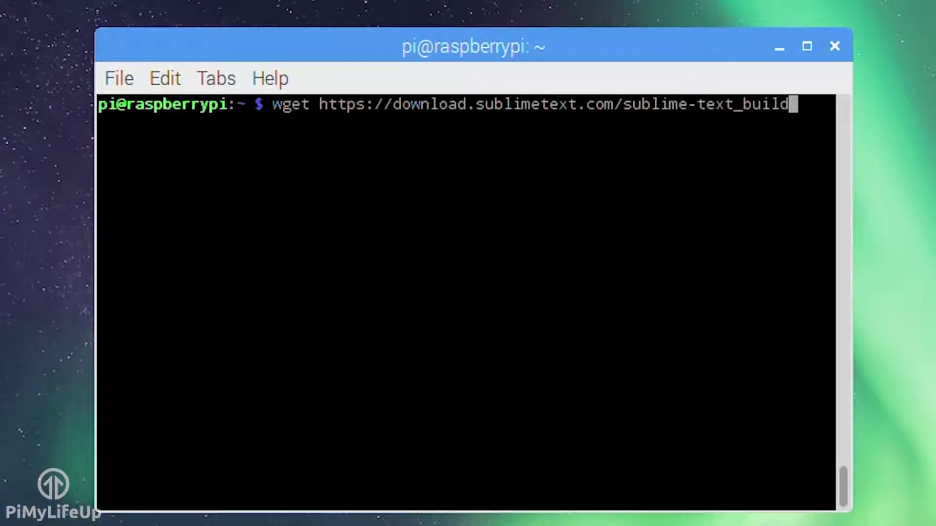
{"action": "type", "text": "-3126_i386.deb"}
{"action": "key", "text": "Return"}
{"action": "type", "text": "sudo dpkg -i sublime-text_build-316"}
Step: Install sublime-text_build-3126_i386.deb with dpkg, fix dependencies with apt-get install -f, then clear
{"action": "key", "text": "BackSpace"}
{"action": "type", "text": "26_i386.deb"}
{"action": "key", "text": "Return"}
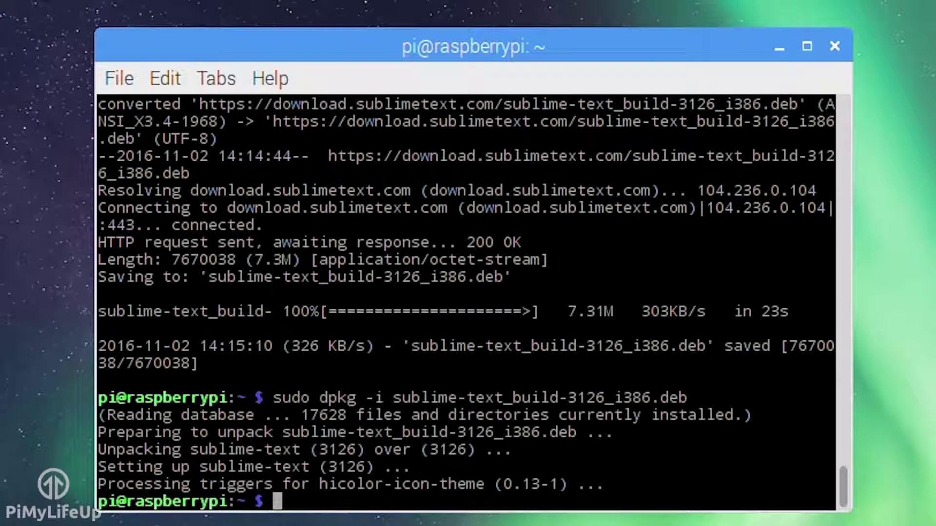
{"action": "type", "text": "sudo apt-get install -f"}
{"action": "key", "text": "Return"}
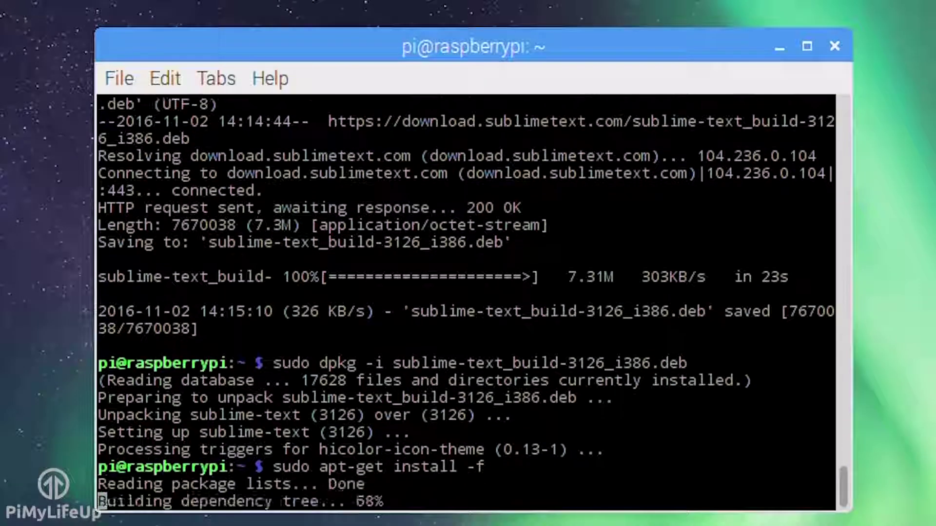
{"action": "type", "text": "clear"}
{"action": "key", "text": "Return"}
Step: Launch Sublime Text from Menu > Programming and move its window to the desktop centre
{"action": "left_click", "coordinate": [19, 17]}
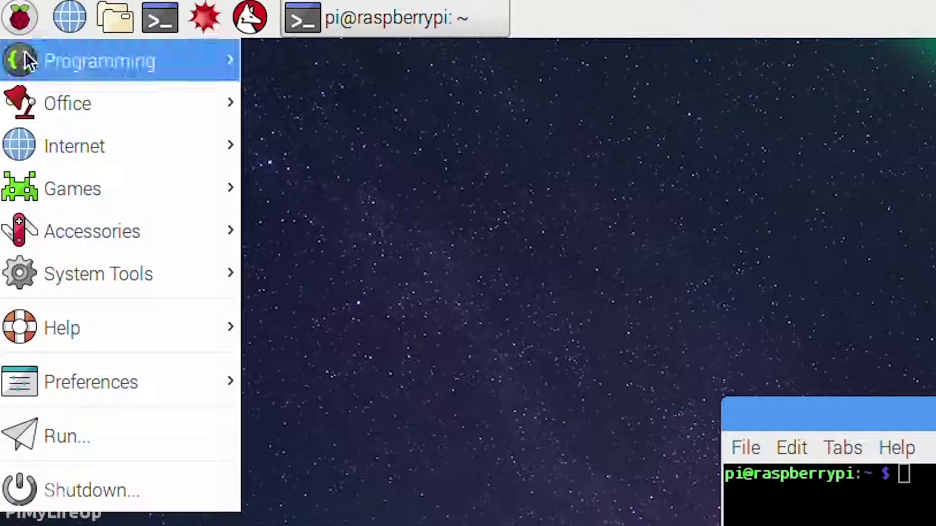
{"action": "mouse_move", "coordinate": [27, 61]}
{"action": "left_click", "coordinate": [355, 485]}
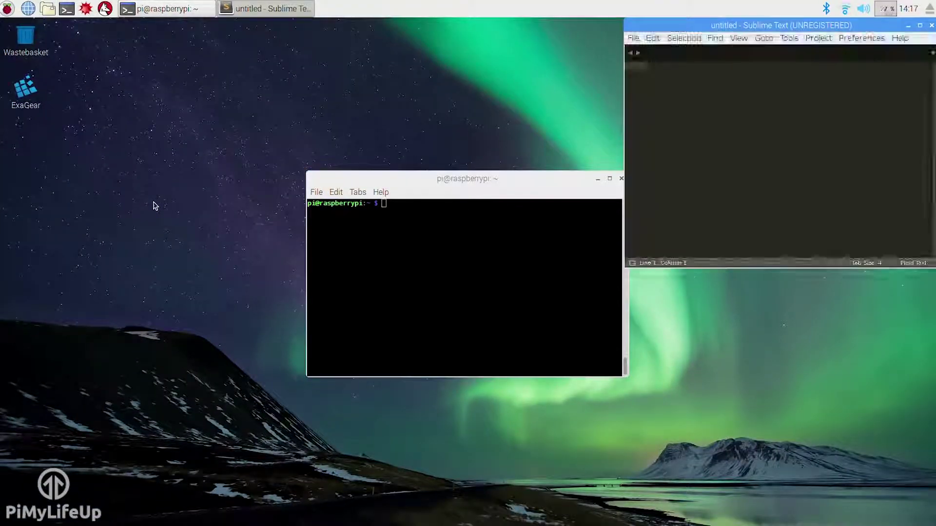
{"action": "left_click_drag", "start_coordinate": [916, 35], "coordinate": [499, 196]}
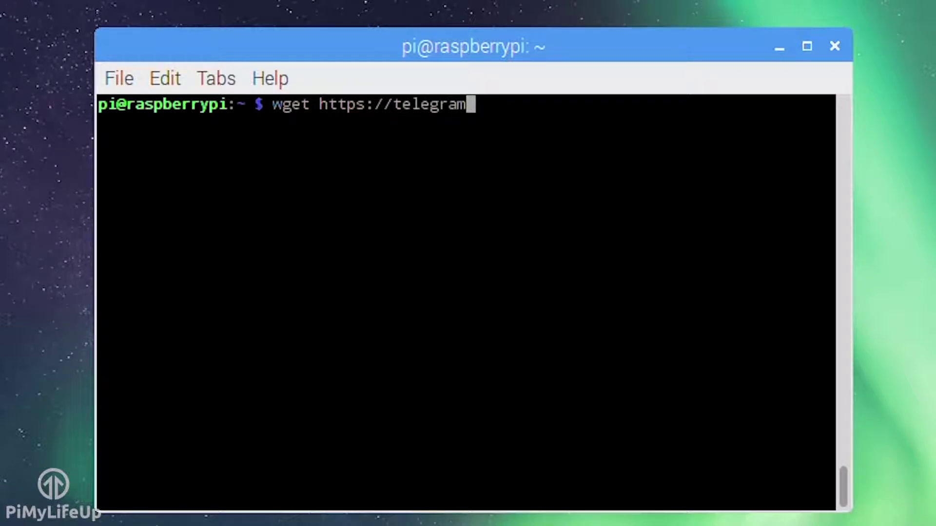
Step: Download the Telegram archive linux32 from telegram.org/dl/desktop with wget and type tar -xvpf linux32
{"action": "type", "text": ".org/dl/desktop/linux32"}
{"action": "key", "text": "Return"}
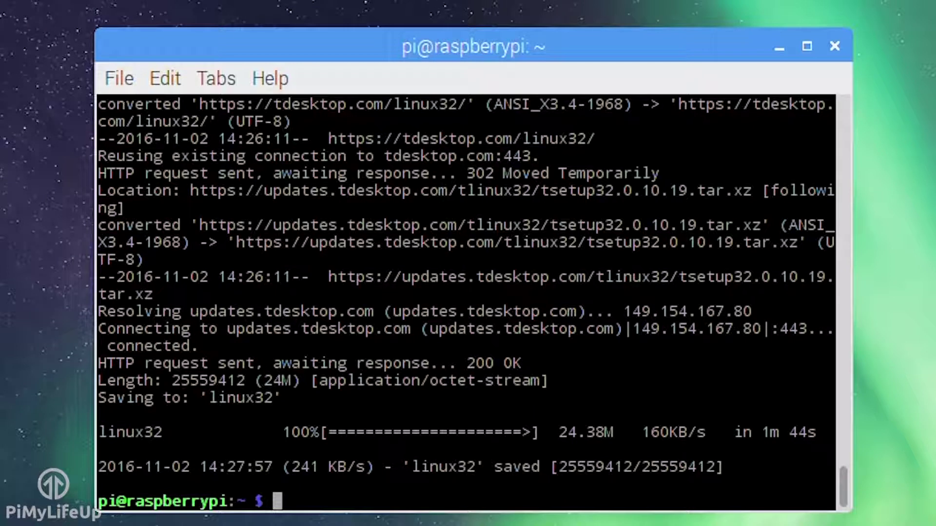
{"action": "type", "text": "tar -"}
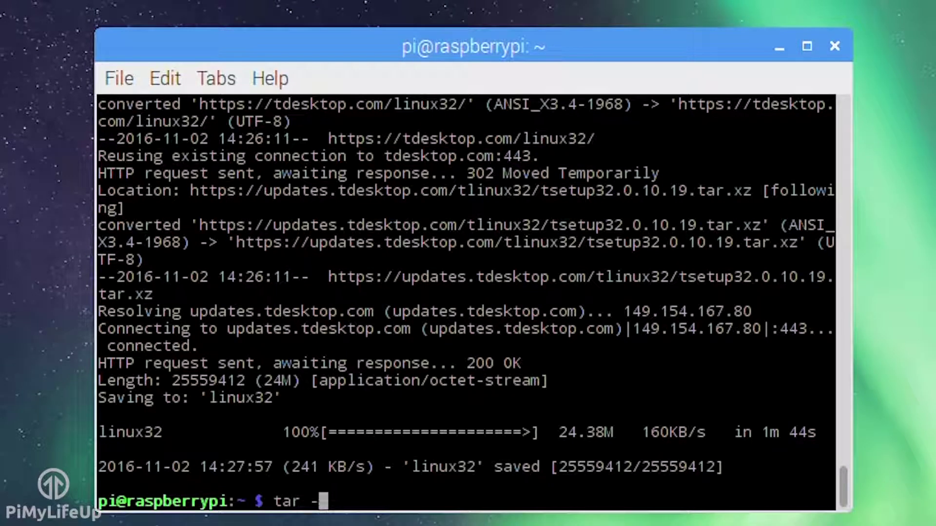
{"action": "type", "text": "xvpf linux32"}
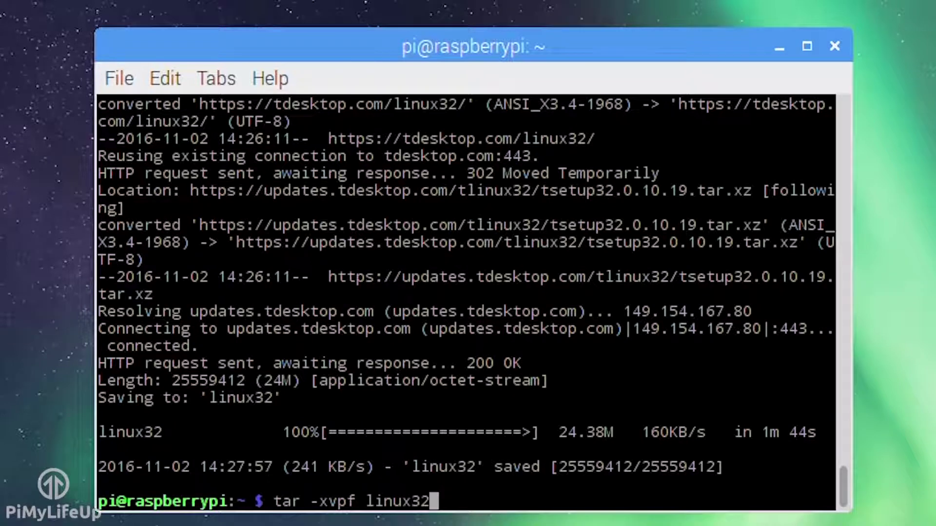
Step: Extract the linux32 archive and launch Telegram/Telegram
{"action": "key", "text": "Return"}
{"action": "type", "text": "Telegram/Telegram"}
{"action": "key", "text": "Return"}
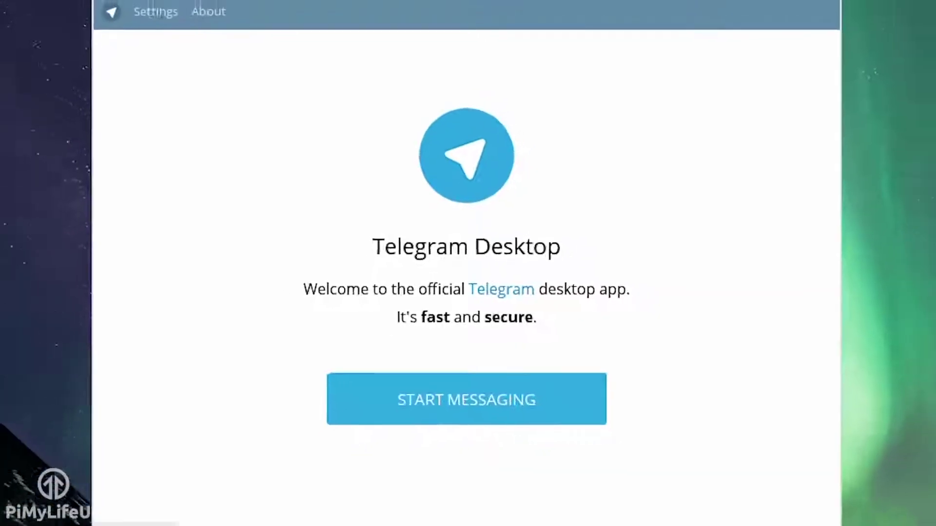
Step: Test Telegram by choosing START MESSAGING and Settings, then close its window
{"action": "left_click", "coordinate": [510, 398]}
{"action": "left_click", "coordinate": [196, 51]}
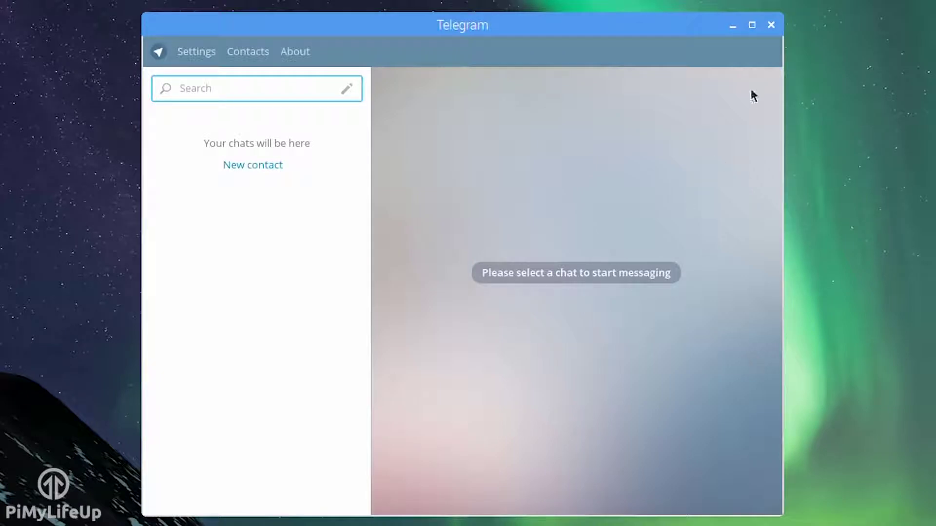
{"action": "left_click", "coordinate": [771, 25]}
Step: Stop Telegram with Ctrl+C, clear the terminal, and run sudo apt-get install wine
{"action": "key", "text": "ctrl+x"}
{"action": "key", "text": "ctrl+c"}
{"action": "type", "text": "clear"}
{"action": "key", "text": "Return"}
{"action": "type", "text": "sudo apt-get install wine"}
{"action": "key", "text": "Return"}
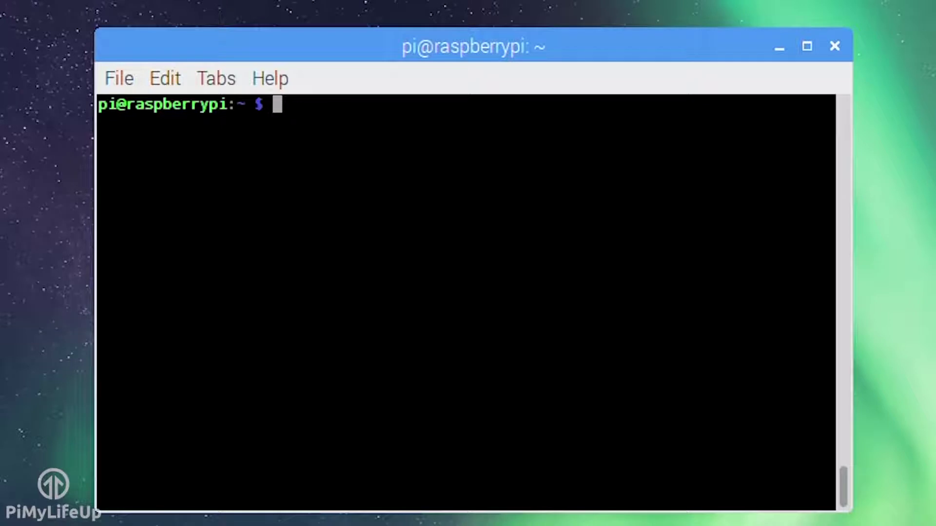
Step: Run winecfg, browse the Libraries, Graphics, Desktop Integration and Applications tabs, and accept with OK
{"action": "type", "text": "winecfg"}
{"action": "key", "text": "Return"}
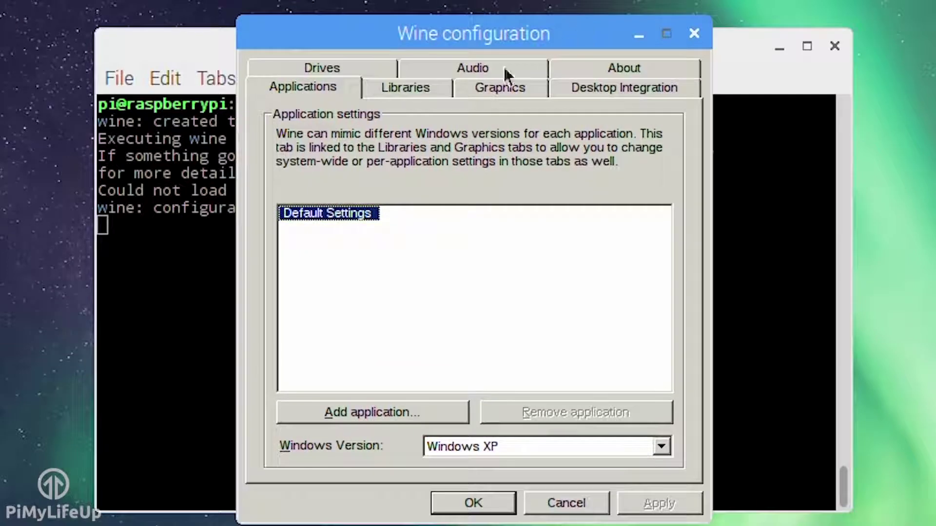
{"action": "left_click", "coordinate": [432, 90]}
{"action": "left_click", "coordinate": [500, 88]}
{"action": "left_click", "coordinate": [591, 93]}
{"action": "left_click", "coordinate": [406, 88]}
{"action": "left_click", "coordinate": [327, 84]}
{"action": "left_click", "coordinate": [475, 504]}
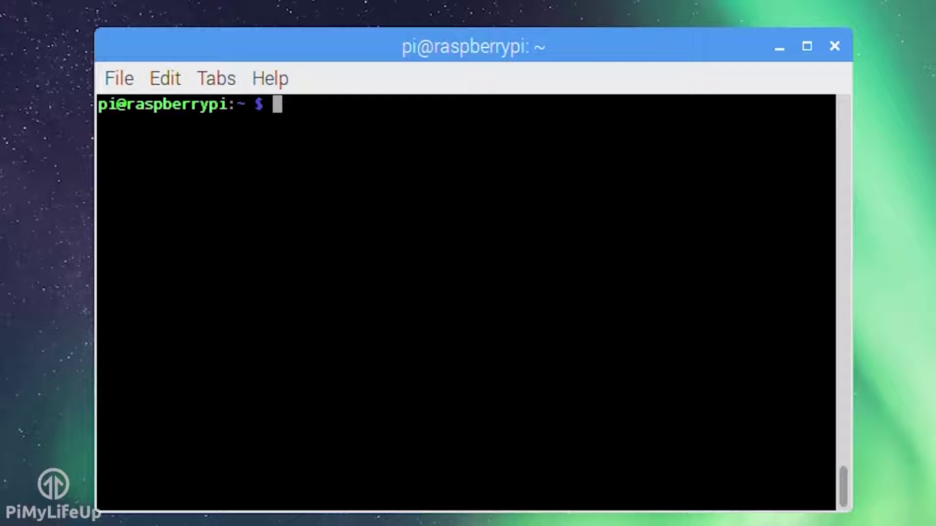
Step: Download npp.7.1.Installer.exe with wget and enter the mv command targeting /home/pi/.wine/drive_c
{"action": "type", "text": "wget https://notepad-"}
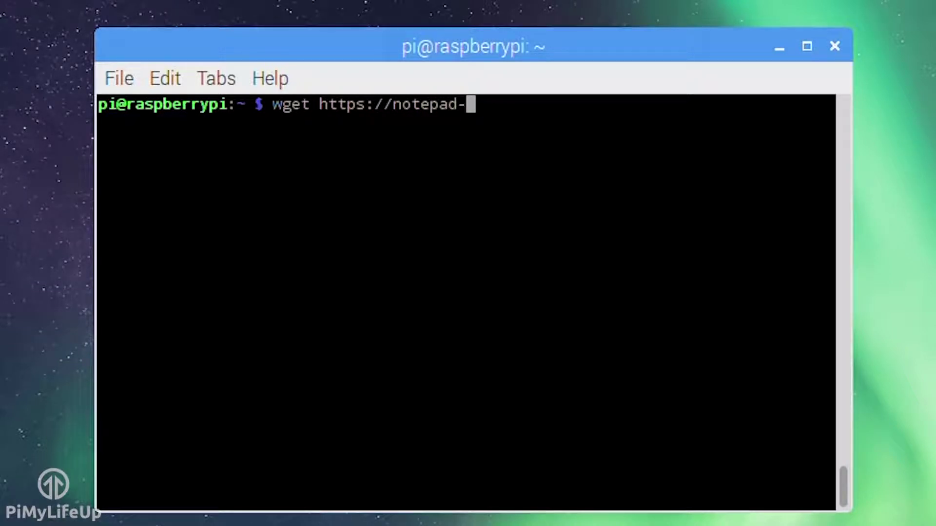
{"action": "type", "text": "plus-plus.org/repository/7.x/7.1/npp.7.1.Installer.exe"}
{"action": "key", "text": "Return"}
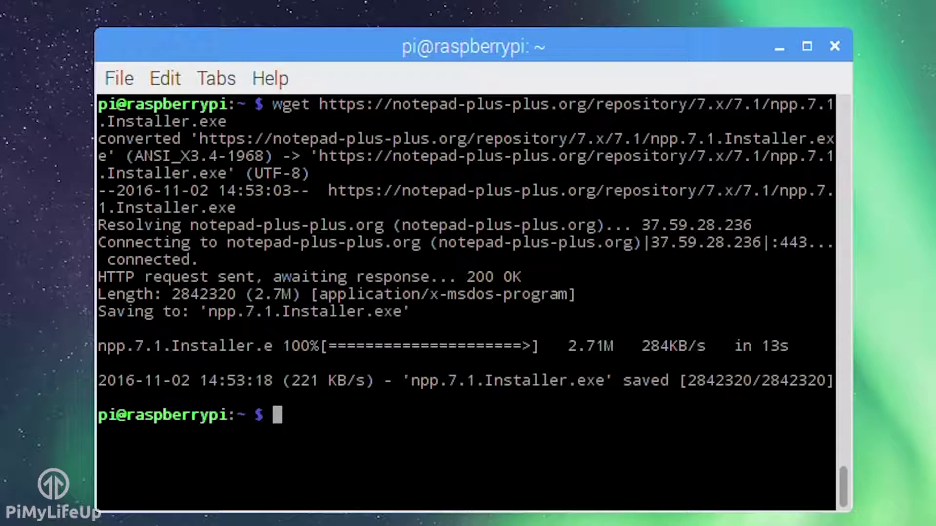
{"action": "type", "text": "mv npp.7.1.Installer.exe /home/pi/.wine/drive_c"}
Step: Move npp.7.1.Installer.exe into Wine's drive_c and enter wine 'c:\npp.7.1.Installer.exe'
{"action": "key", "text": "Return"}
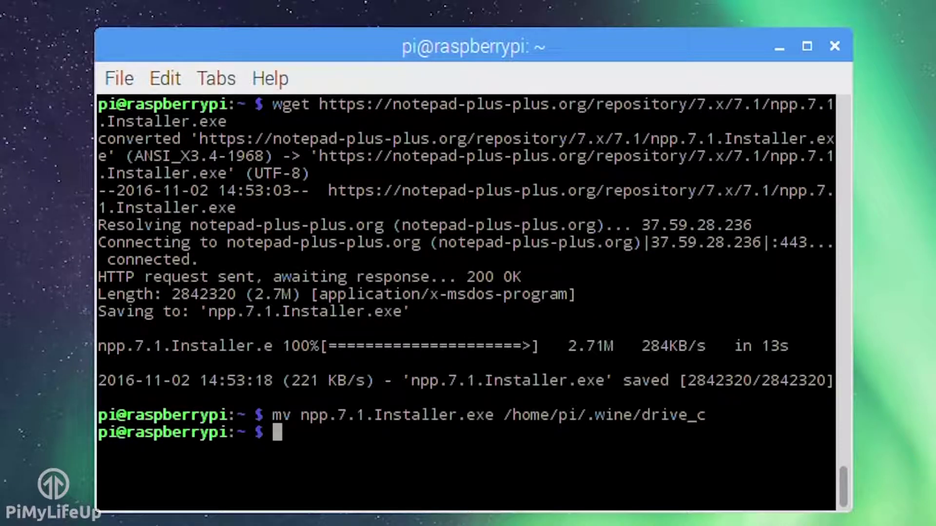
{"action": "type", "text": "wine 'c:\\\\npp.7.1.Installer.exe'"}
Step: Install Notepad++ 7.1 under Wine, accepting the licence and default location and components
{"action": "key", "text": "Return"}
{"action": "left_click", "coordinate": [501, 330]}
{"action": "left_click", "coordinate": [602, 448]}
{"action": "left_click", "coordinate": [602, 448]}
{"action": "left_click", "coordinate": [602, 449]}
{"action": "left_click", "coordinate": [601, 448]}
{"action": "left_click", "coordinate": [603, 448]}
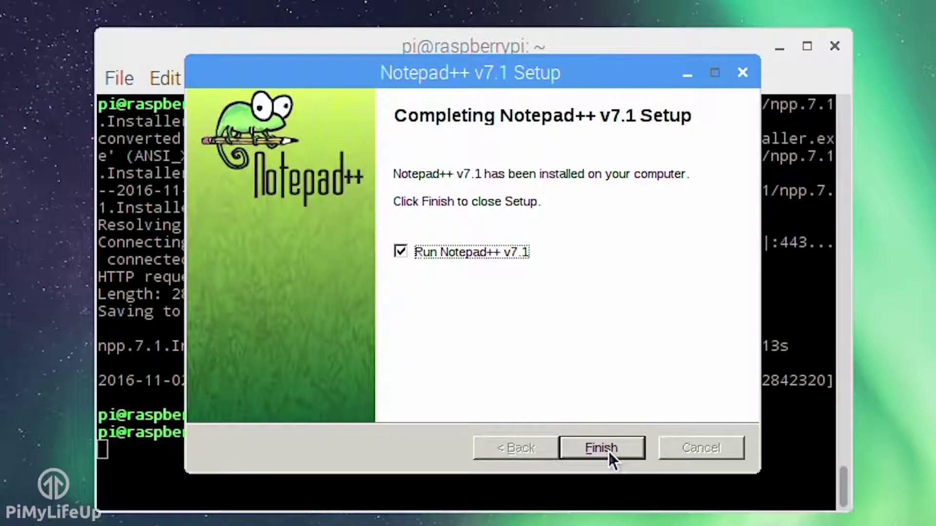
{"action": "left_click", "coordinate": [607, 449]}
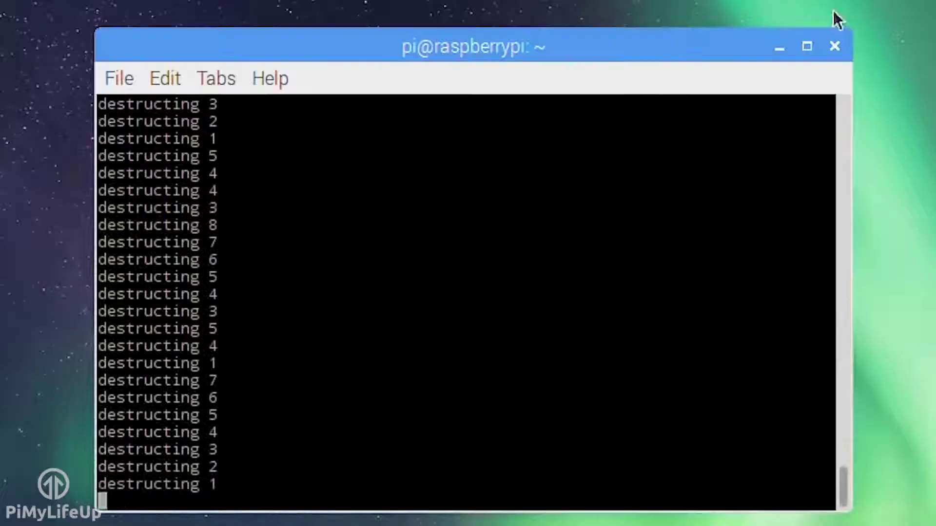
Step: Clear the terminal and launch 'c:\Program Files\Notepad++\notepad++.exe' with wine
{"action": "type", "text": "clear"}
{"action": "key", "text": "Return"}
{"action": "type", "text": "wine c"}
{"action": "key", "text": "BackSpace"}
{"action": "type", "text": "'c:\\\\Program Files\\\\Notepad++\\\\notepad++.exe'"}
{"action": "key", "text": "Return"}
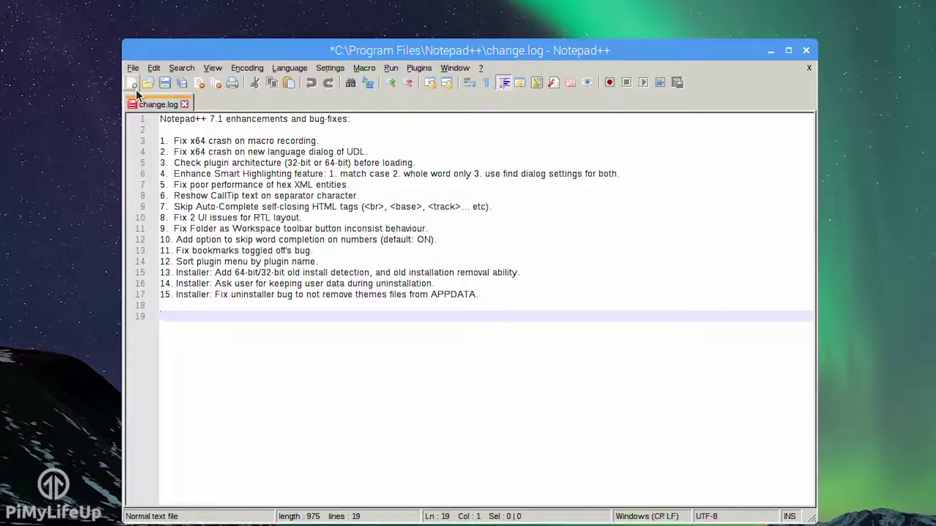
Step: Create a new document, delete the test text, and type 'Hello!!!!!!' on line 1
{"action": "left_click", "coordinate": [136, 90]}
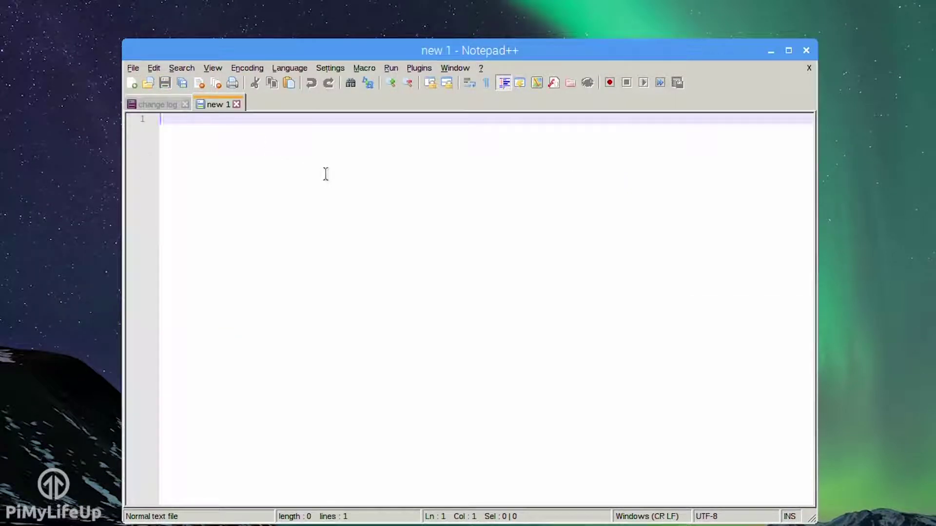
{"action": "type", "text": "New text"}
{"action": "key", "text": "ctrl+a"}
{"action": "key", "text": "BackSpace"}
{"action": "type", "text": "<a href"}
{"action": "key", "text": "BackSpace"}
{"action": "key", "text": "BackSpace"}
{"action": "key", "text": "BackSpace"}
{"action": "key", "text": "BackSpace"}
{"action": "key", "text": "BackSpace"}
{"action": "key", "text": "BackSpace"}
{"action": "key", "text": "BackSpace"}
{"action": "type", "text": "Hello!!!!!!"}
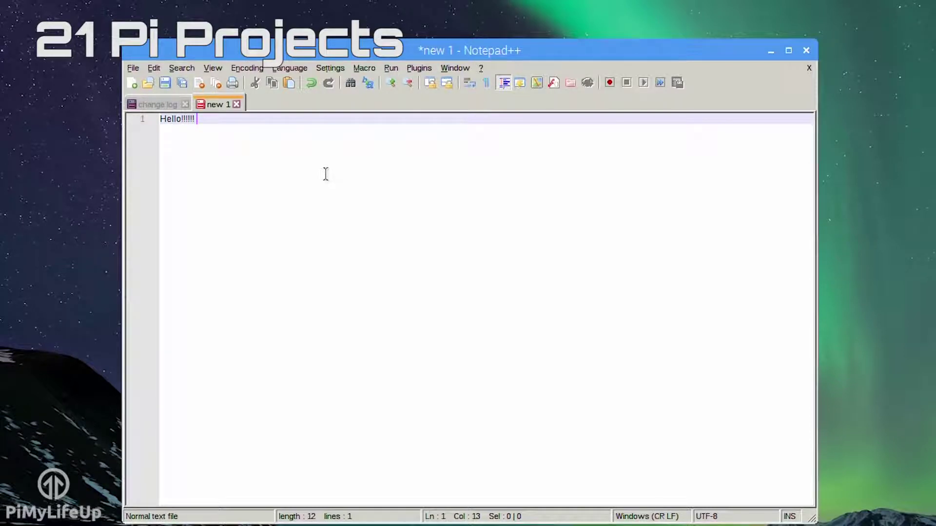